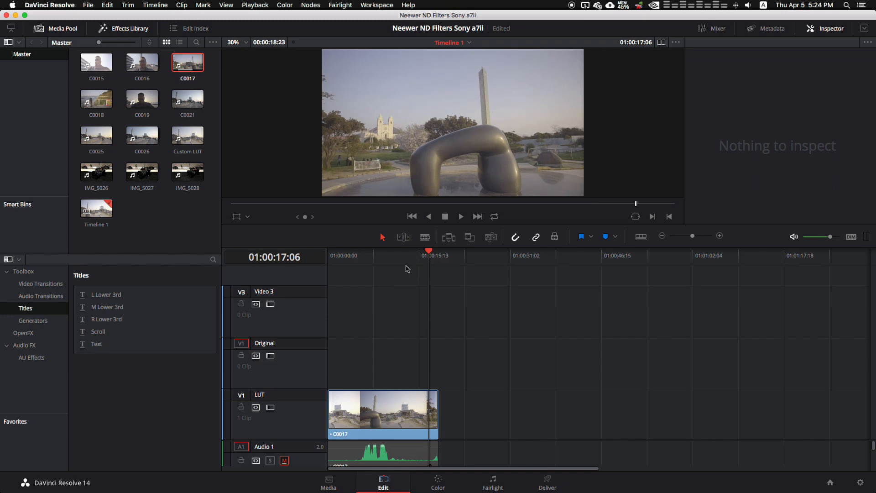
Place the playhead at 01:00:03:13 in the timeline and bring the clip up for color grading
left_click(349, 258)
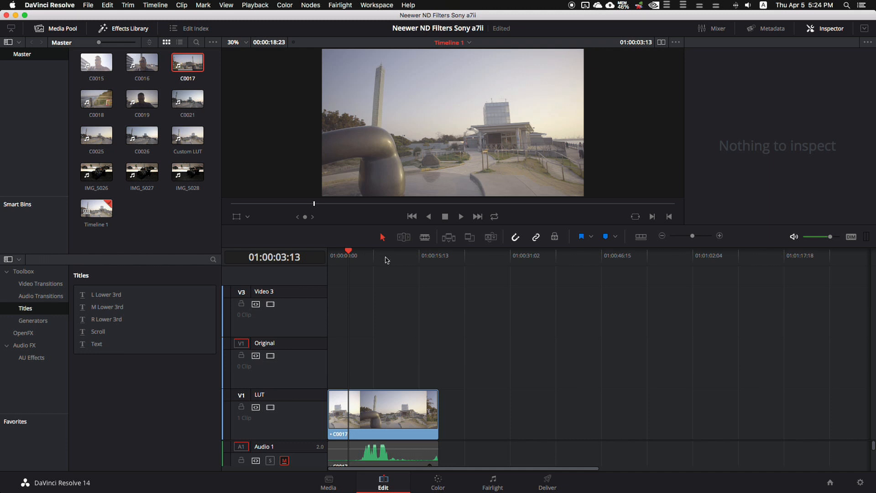
left_click(438, 483)
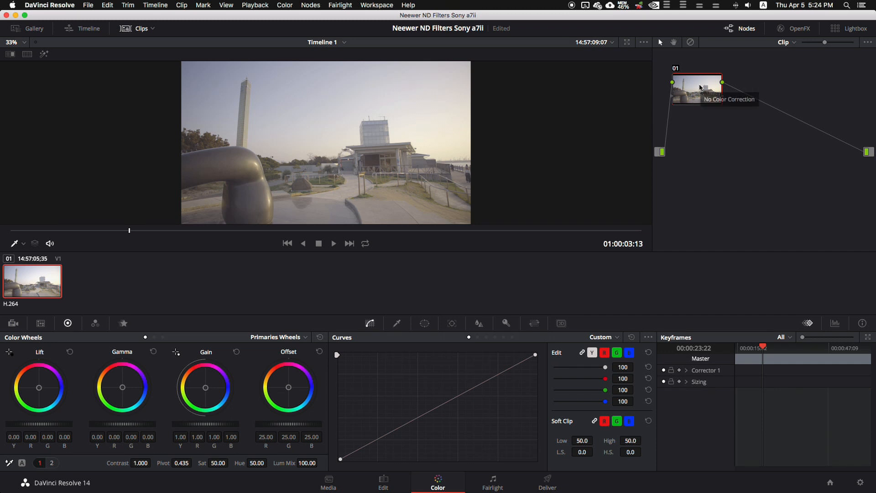
Try the Arri Alexa LogC to Rec709 3D LUT on the clip and undo it
right_click(41, 280)
mouse_move(67, 265)
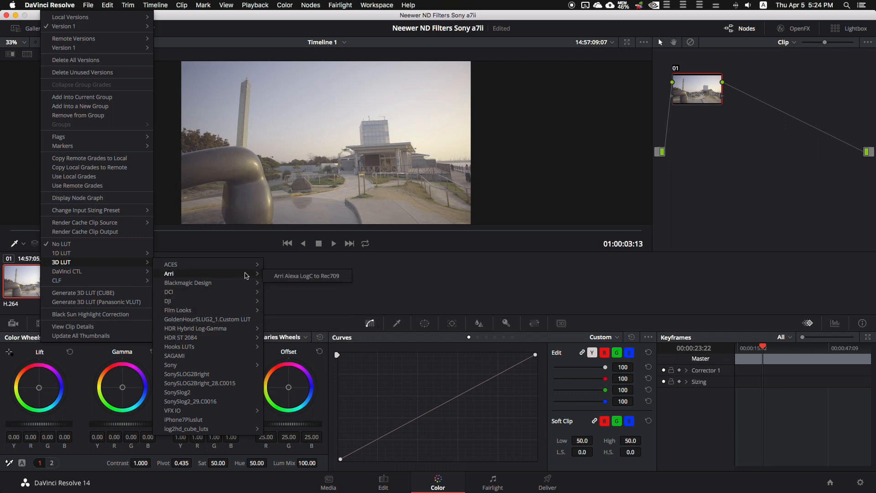
left_click(267, 275)
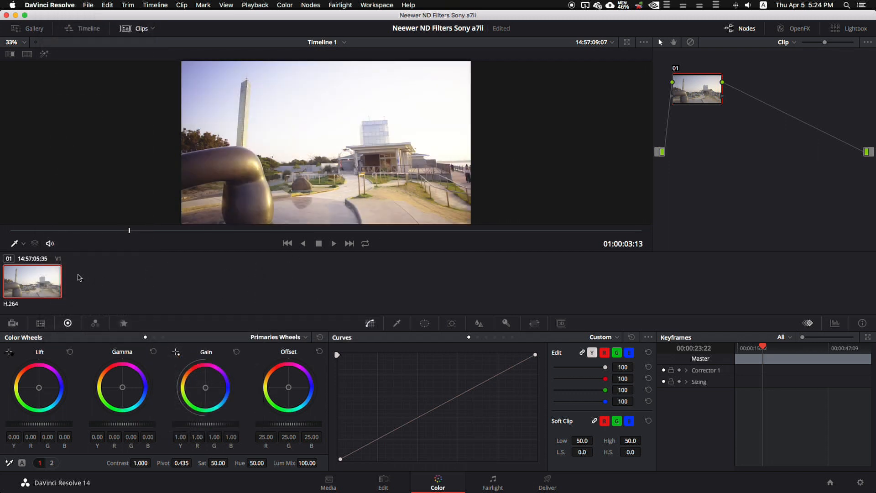
key("super+z")
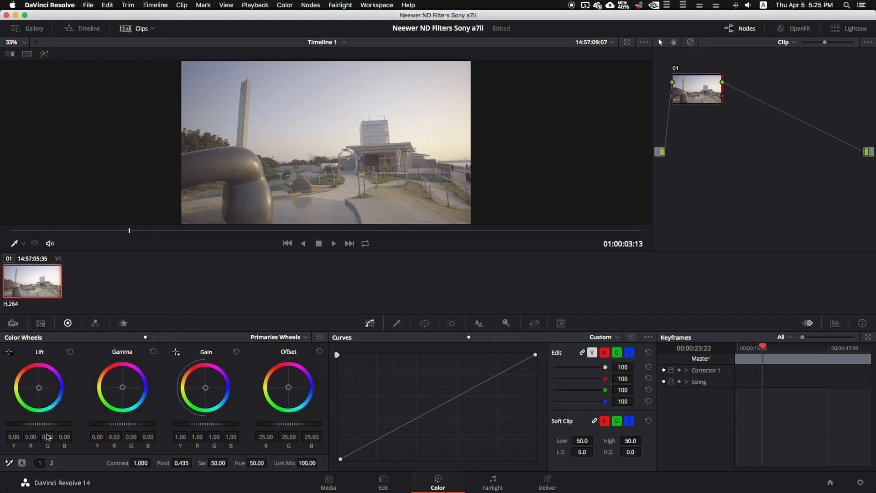
Set the clip's highlights to -14.50, raise its color boost, and set its contrast to 1.428
left_click(53, 463)
left_click_drag(290, 460, 288, 459)
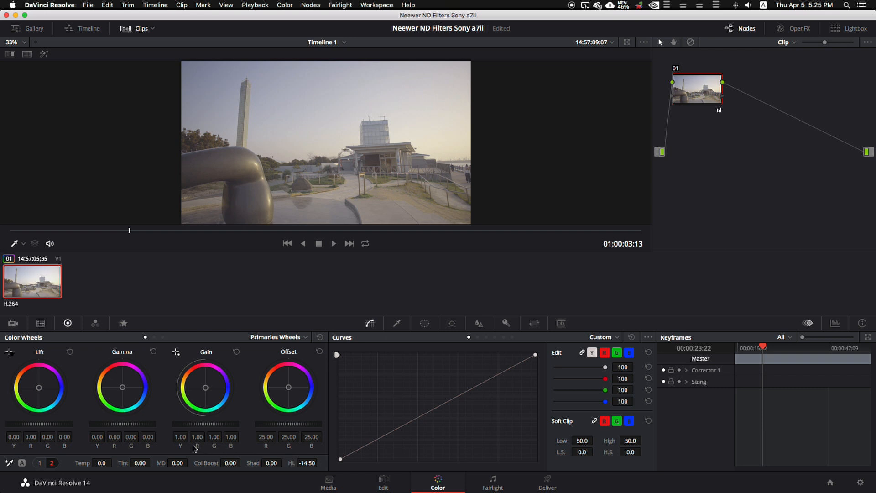
left_click_drag(228, 463, 273, 463)
left_click(40, 463)
left_click_drag(141, 463, 239, 466)
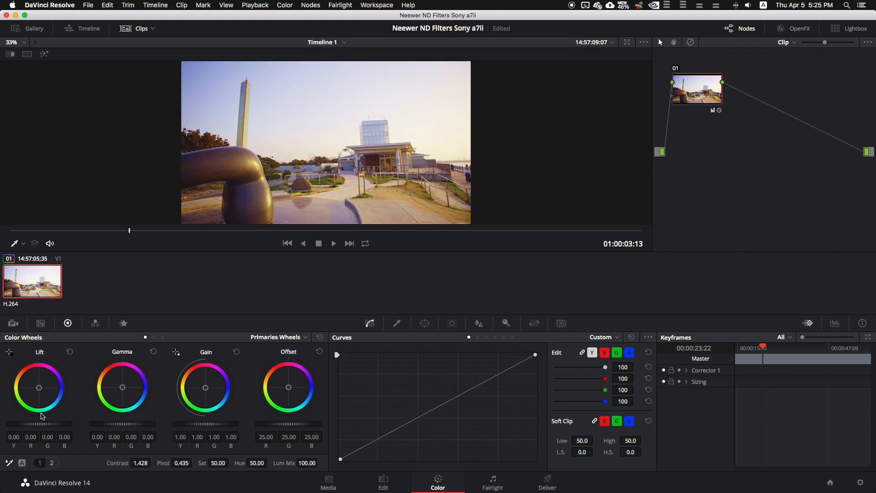
Raise the master lift to 0.13 and lower the master gamma to -0.23
left_click_drag(47, 429, 73, 422)
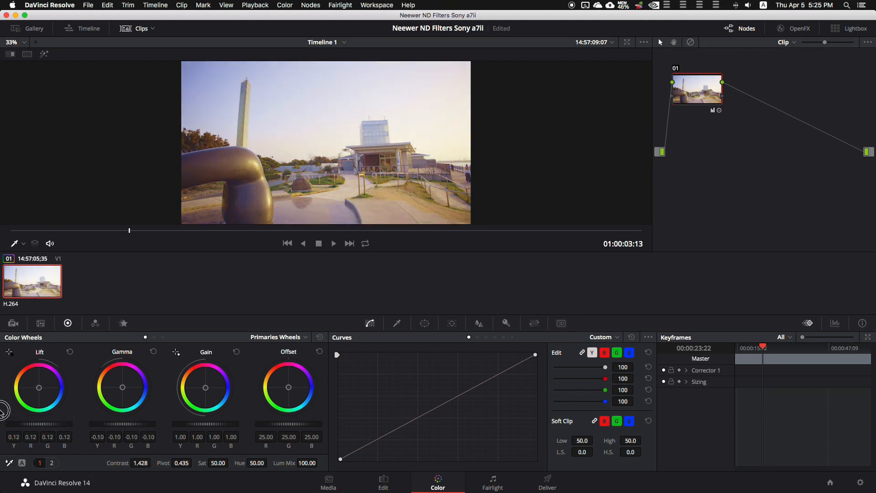
scroll(140, 426, "down", 10)
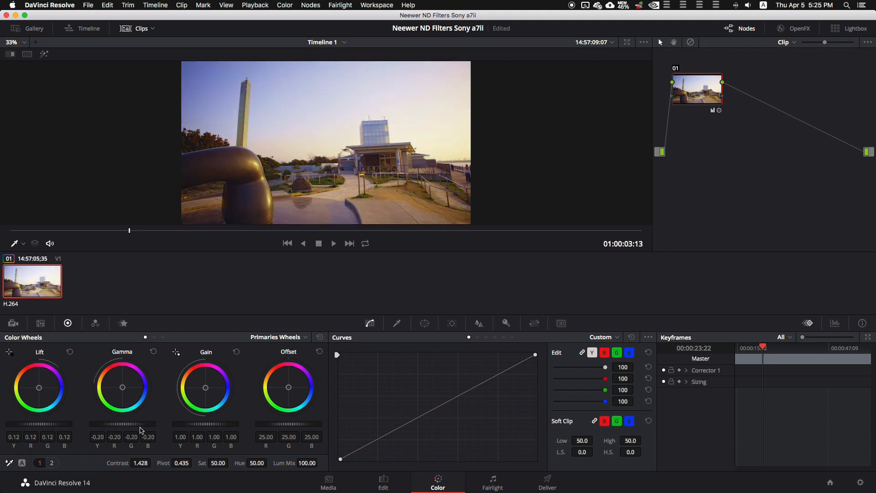
scroll(140, 429, "up", 3)
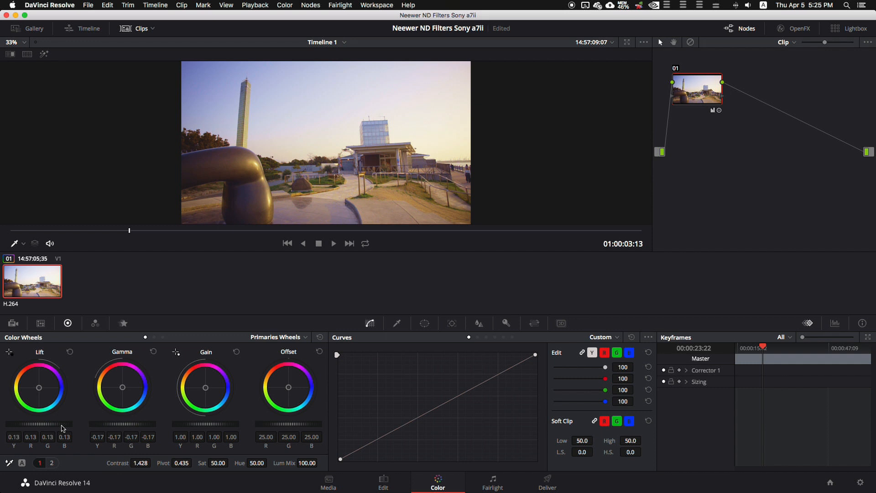
scroll(109, 429, "down", 4)
scroll(108, 429, "down", 1)
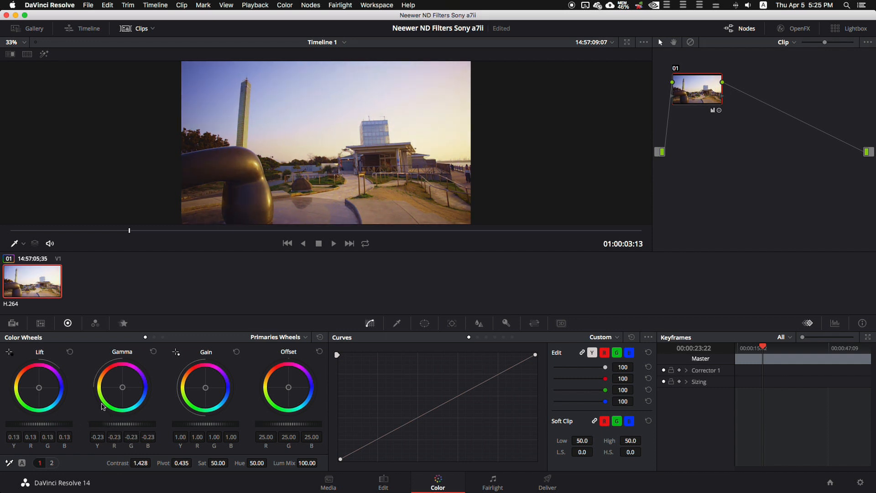
Shift the lift color to R 0.14, G 0.11, B 0.23, gamma to -0.19, -0.24, -0.30, and gain to 0.97, 1.01, 1.02
left_click_drag(39, 389, 78, 381)
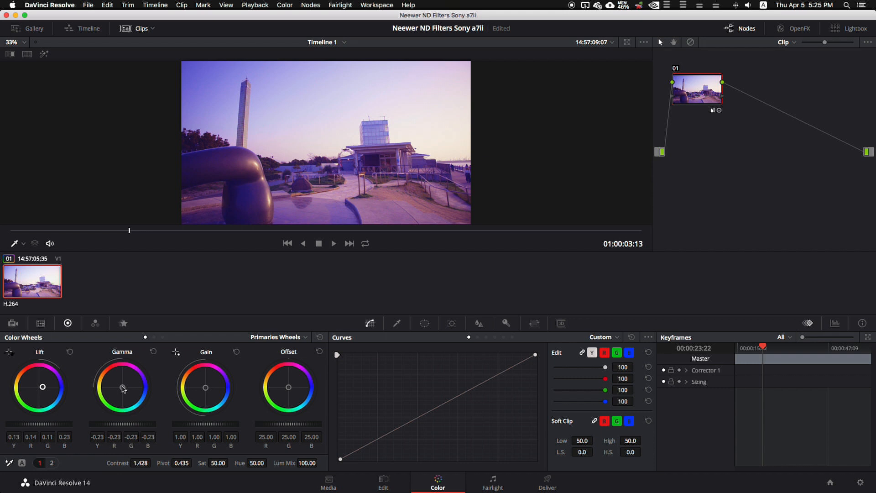
left_click_drag(122, 389, 100, 364)
left_click_drag(126, 383, 114, 381)
mouse_move(205, 388)
left_mouse_down()
mouse_move(213, 398)
mouse_move(205, 386)
mouse_move(223, 387)
mouse_move(200, 386)
left_mouse_up()
Generate a 3D LUT in CUBE format from the graded clip, saved with the prefix GoldenHourSLUG2 in the LUT folder
right_click(46, 279)
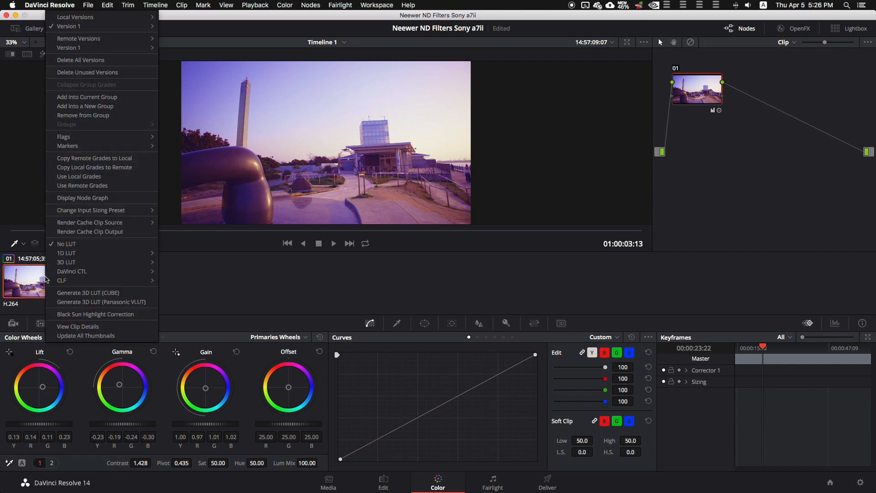
left_click(109, 297)
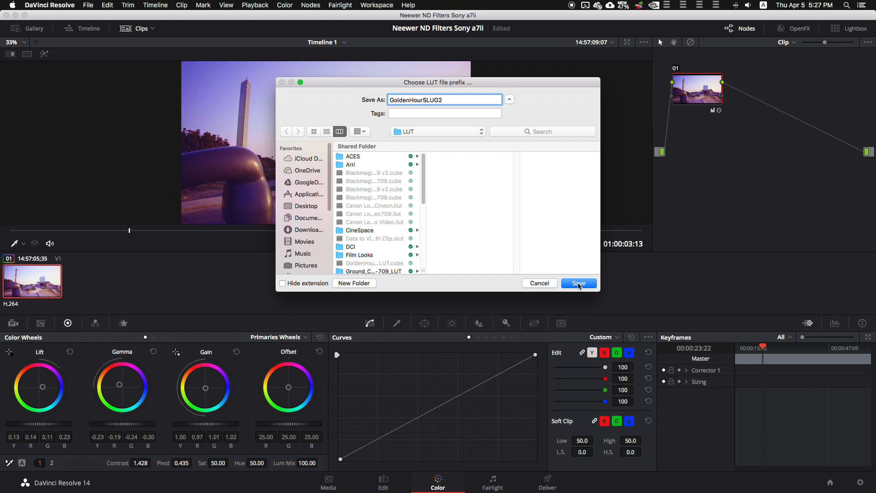
left_click(540, 284)
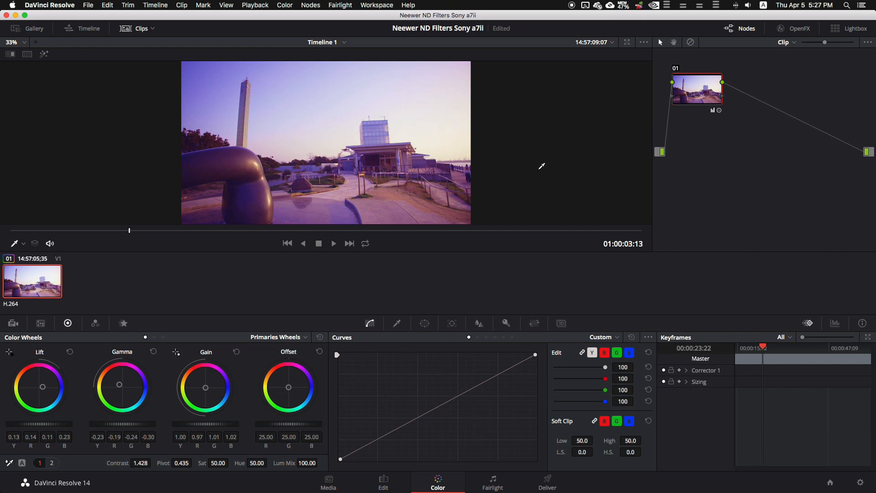
Dismiss the node's options without changing anything and quit DaVinci Resolve
right_click(712, 96)
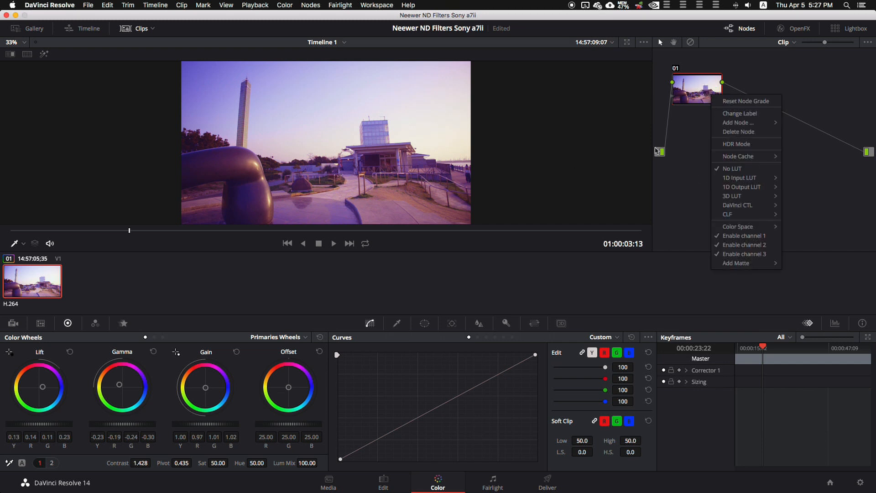
left_click(673, 170)
key("super+q")
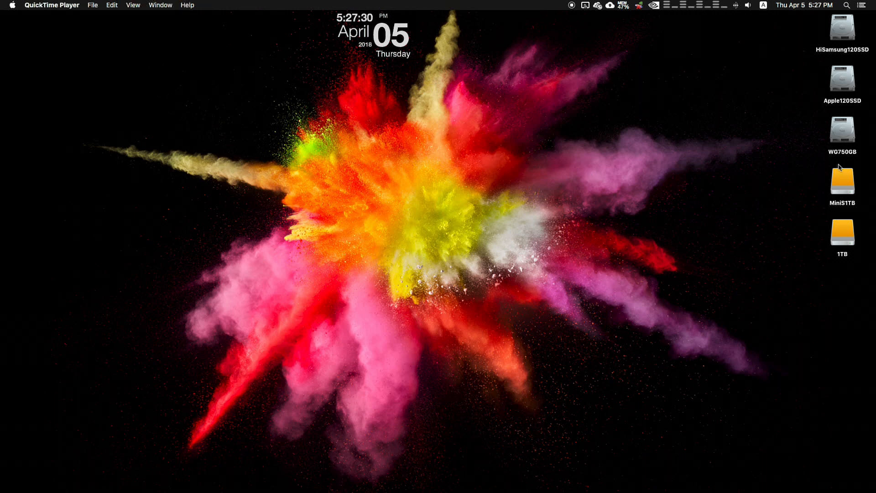
In Finder, copy GoldenHourSLUG2_1.C0017.cube from the LUT folder in GoogleDrive
left_click(843, 31)
left_click(348, 339)
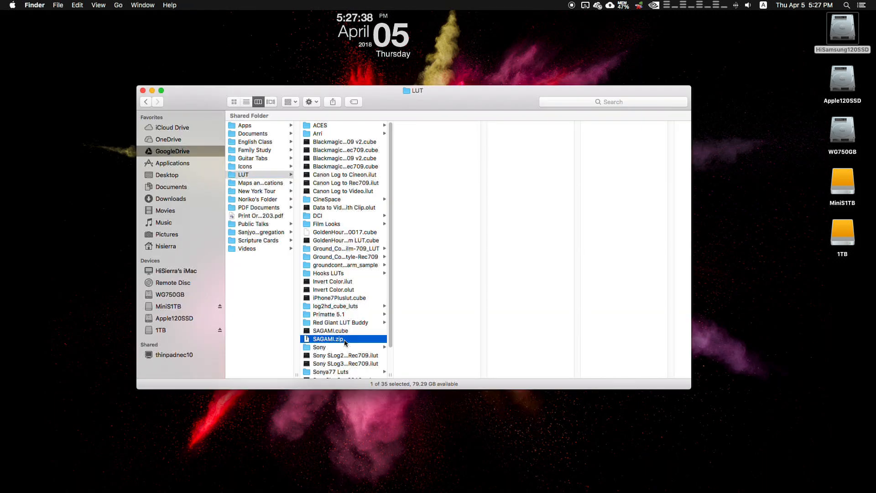
left_click(341, 233)
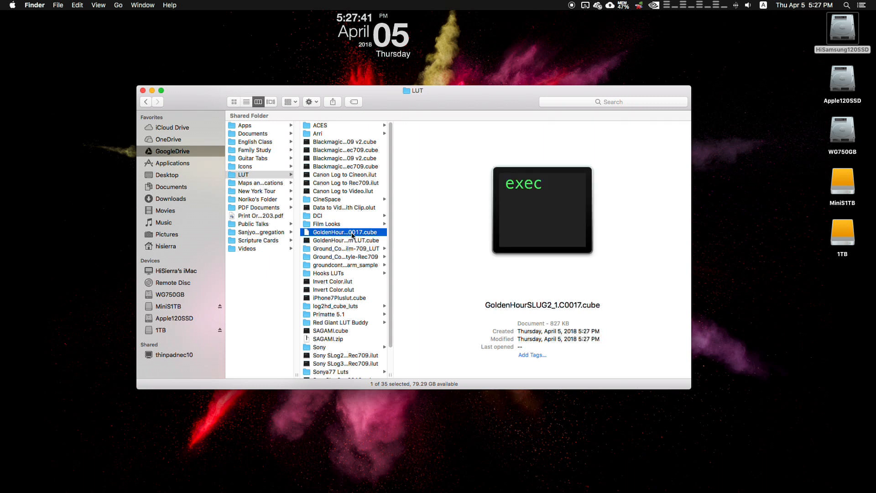
right_click(355, 233)
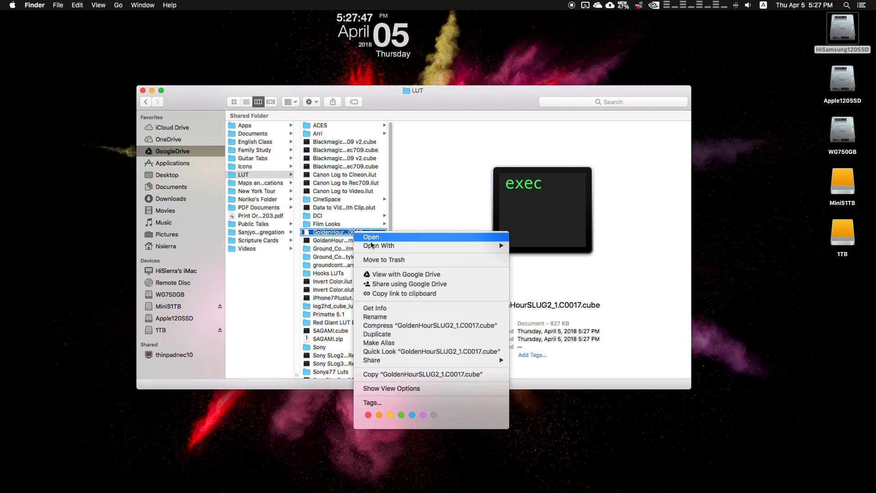
left_click(442, 375)
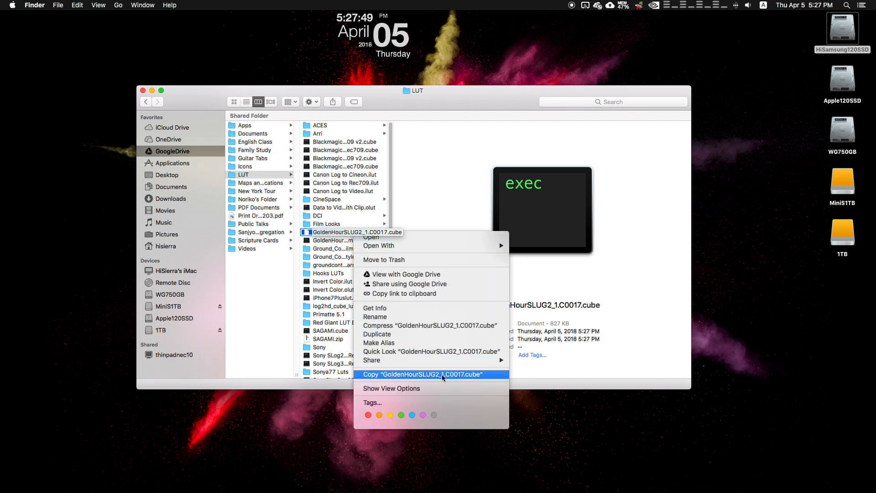
Show the package contents of DaVinci Resolve in Applications and open its Contents/Resources/LUT folder
left_click(426, 207)
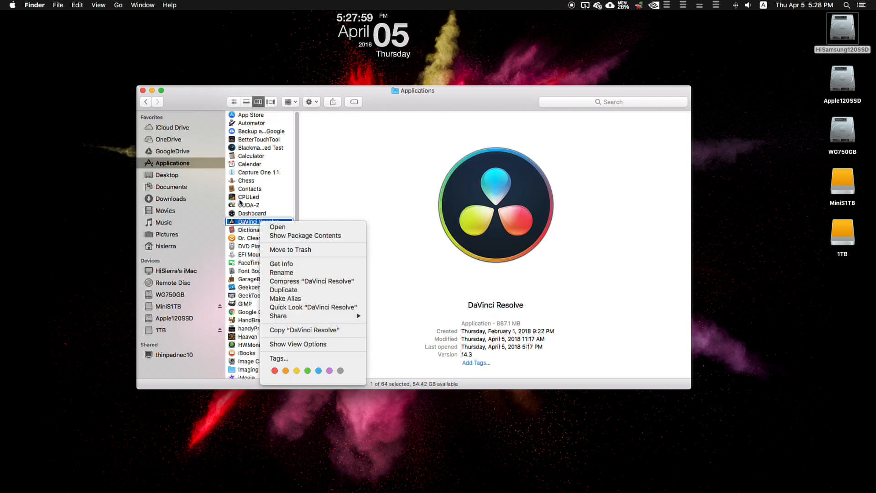
left_click(301, 236)
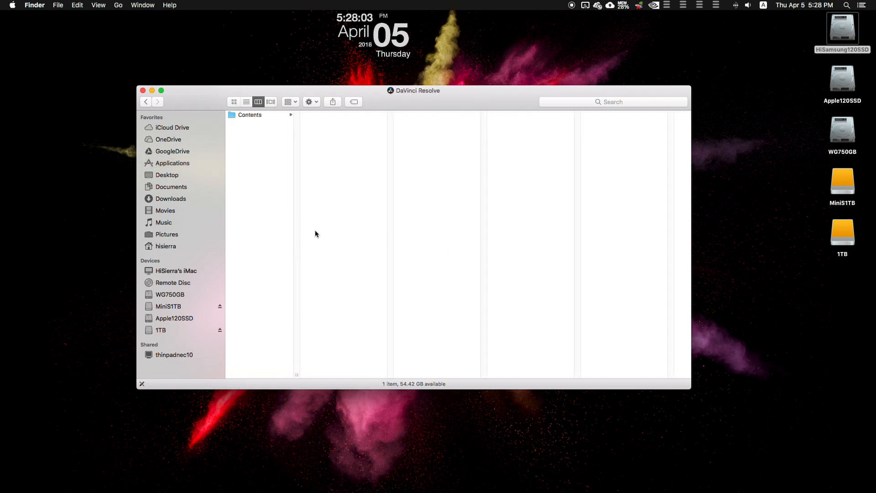
left_click(261, 114)
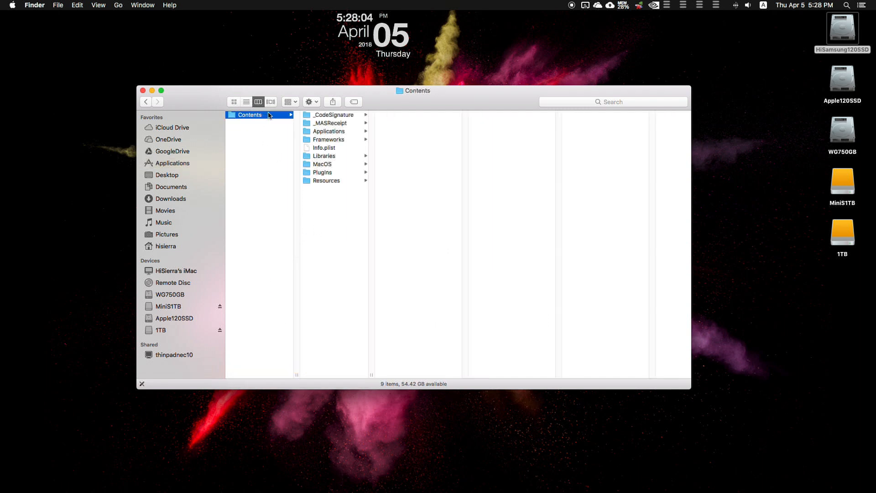
left_click(333, 181)
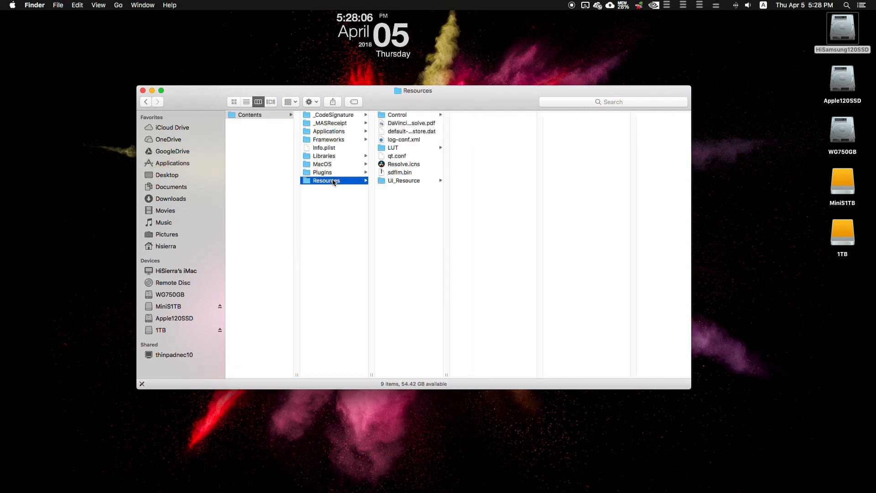
left_click(405, 148)
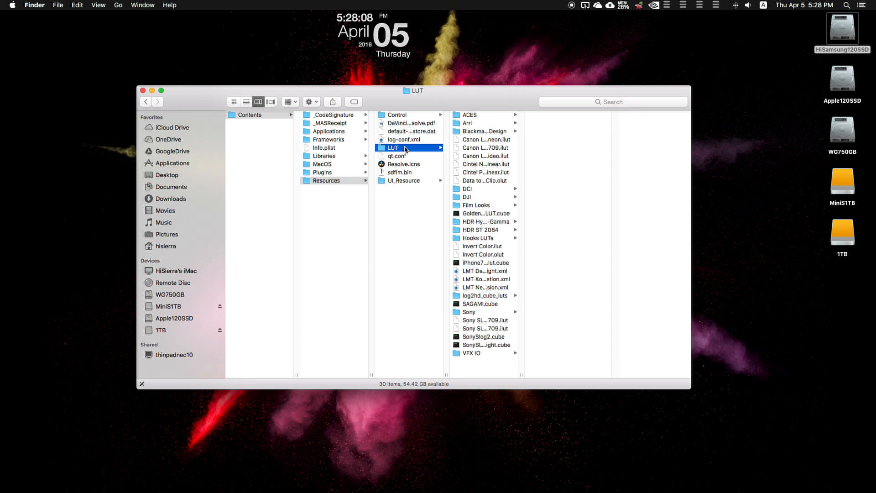
Paste the copied LUT file into the package's LUT folder, authorizing the copy with the account password
right_click(488, 370)
left_click(522, 397)
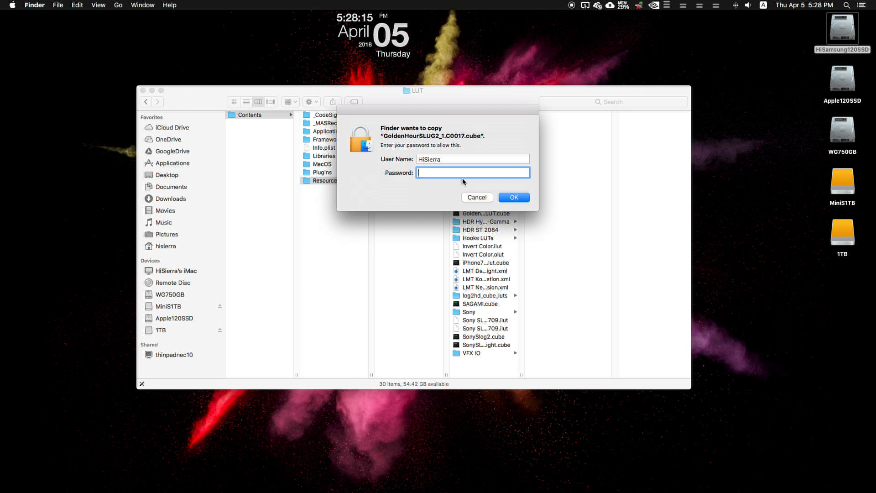
type("••••••")
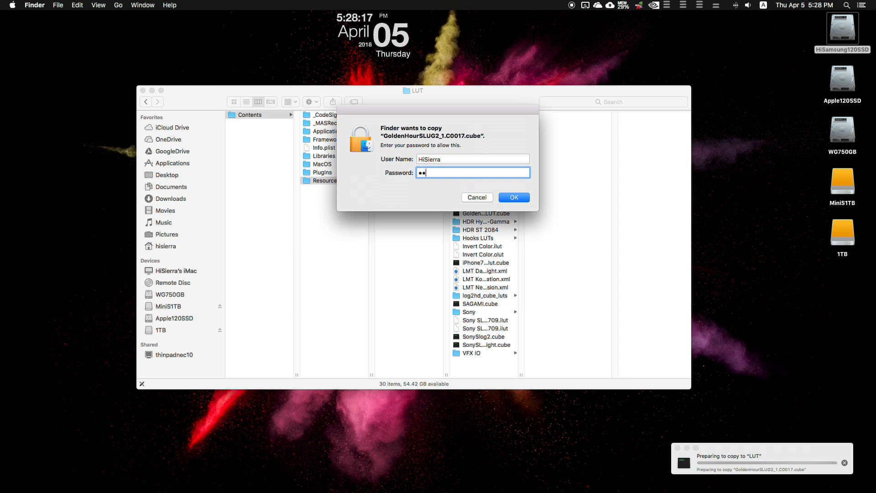
key("Return")
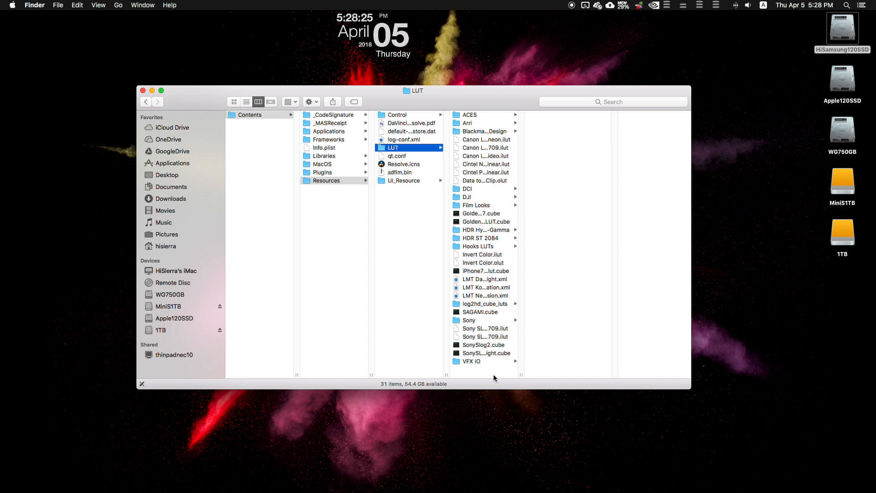
Close the Finder window and relaunch DaVinci Resolve
key("super+w")
key("F4")
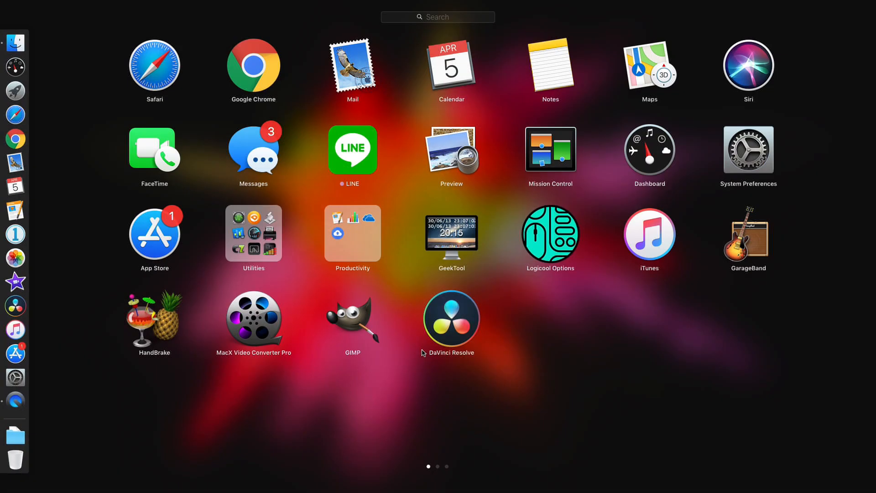
left_click(465, 322)
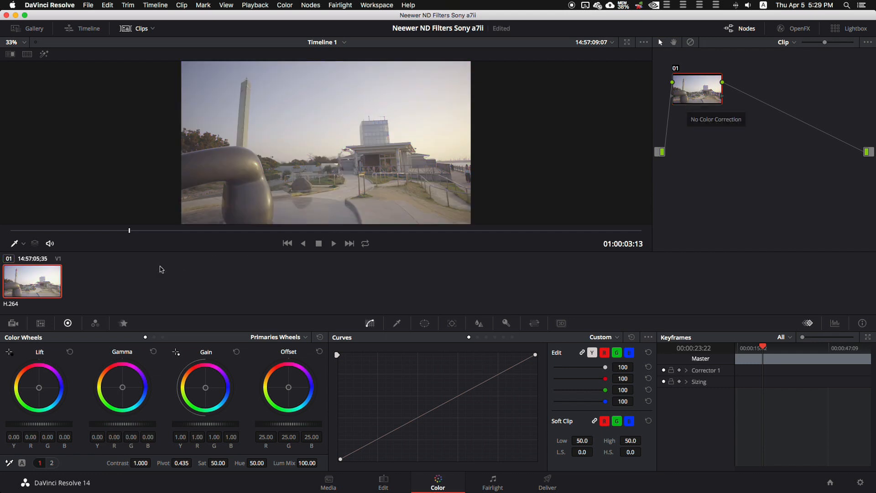
Apply the 3D LUT GoldenHourSLUG2_1.C0017 to the ungraded clip
right_click(38, 282)
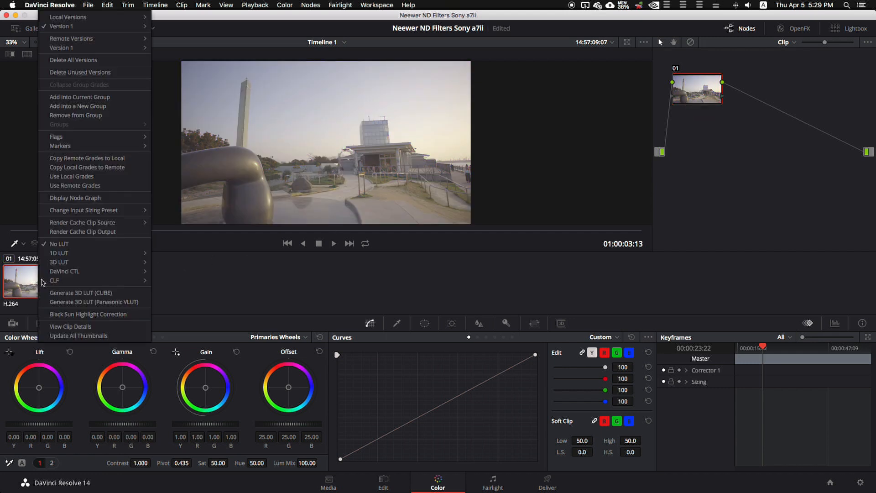
mouse_move(66, 265)
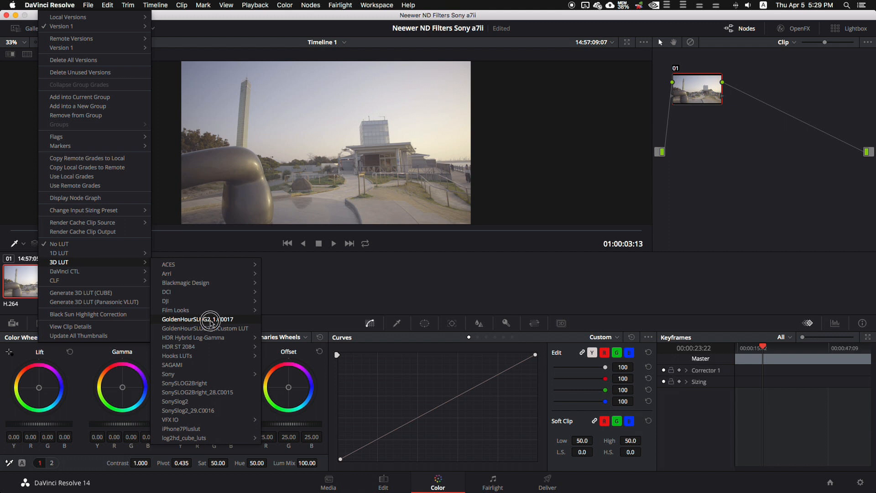
left_click(210, 320)
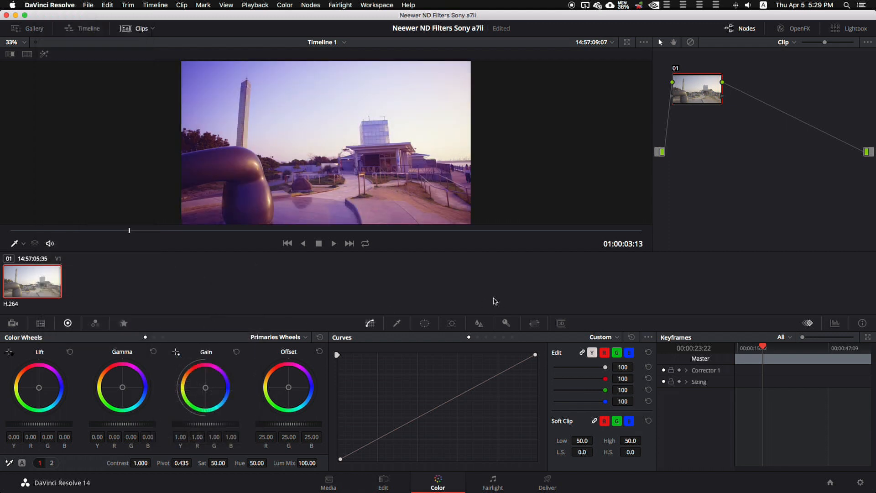